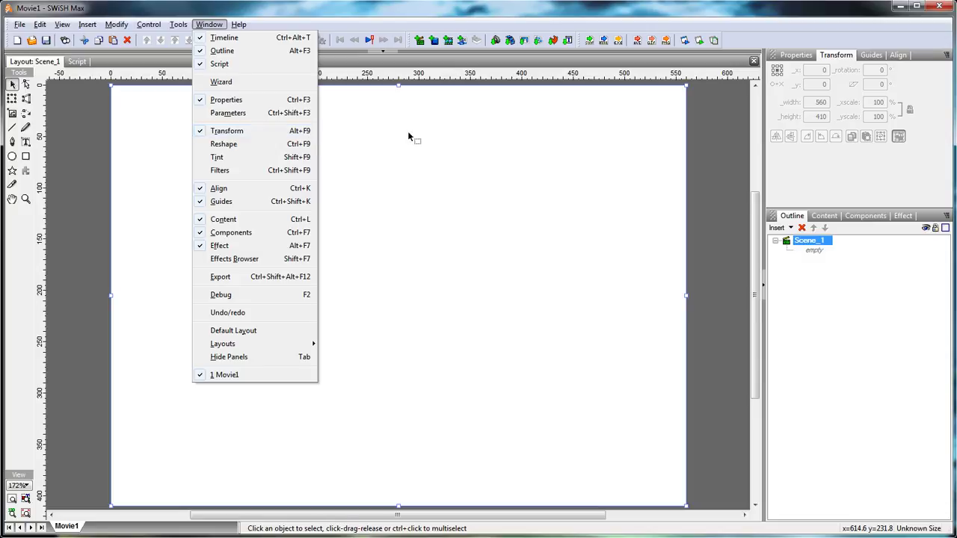
# - Draw a rectangle about 289 by 196 near the middle of the blank scene
pyautogui.click(122, 246)
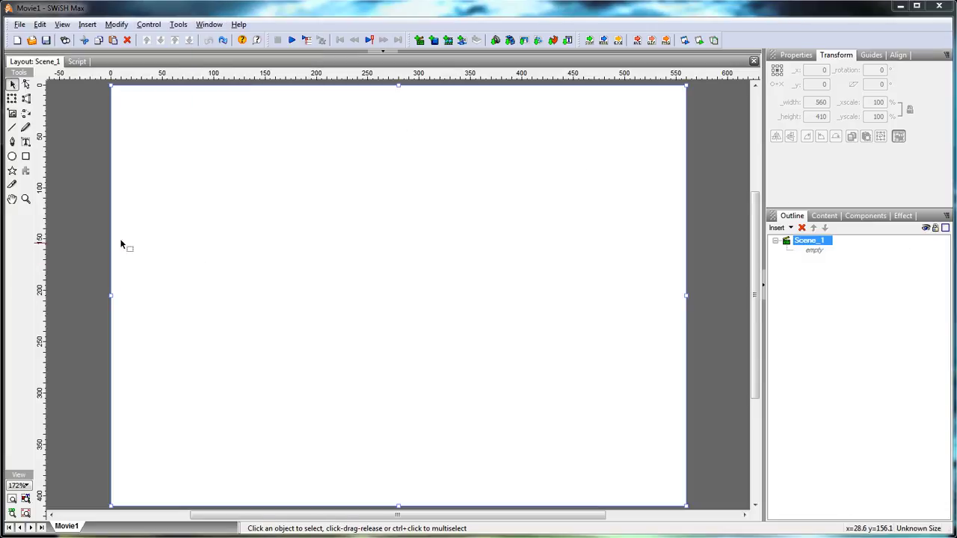
pyautogui.click(26, 157)
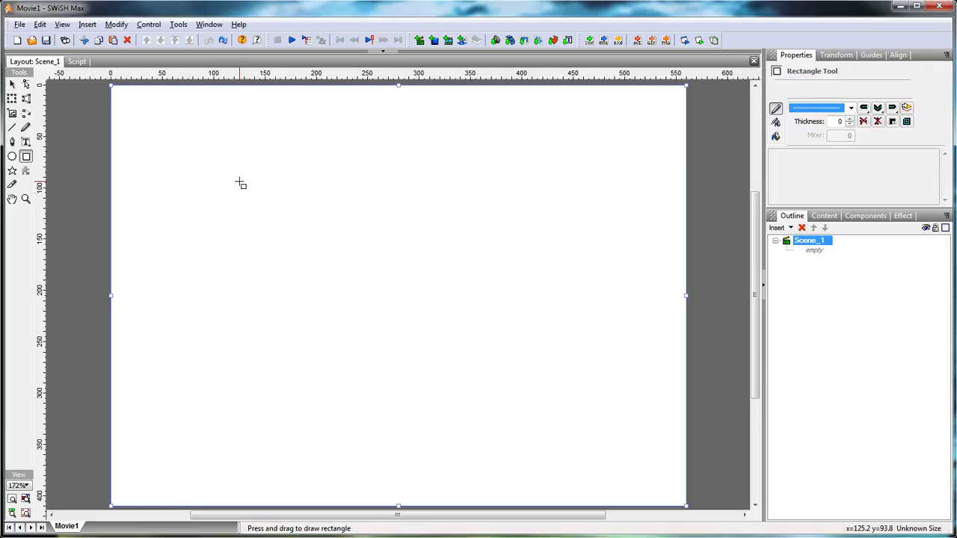
pyautogui.moveTo(240, 181); pyautogui.dragTo(536, 381)
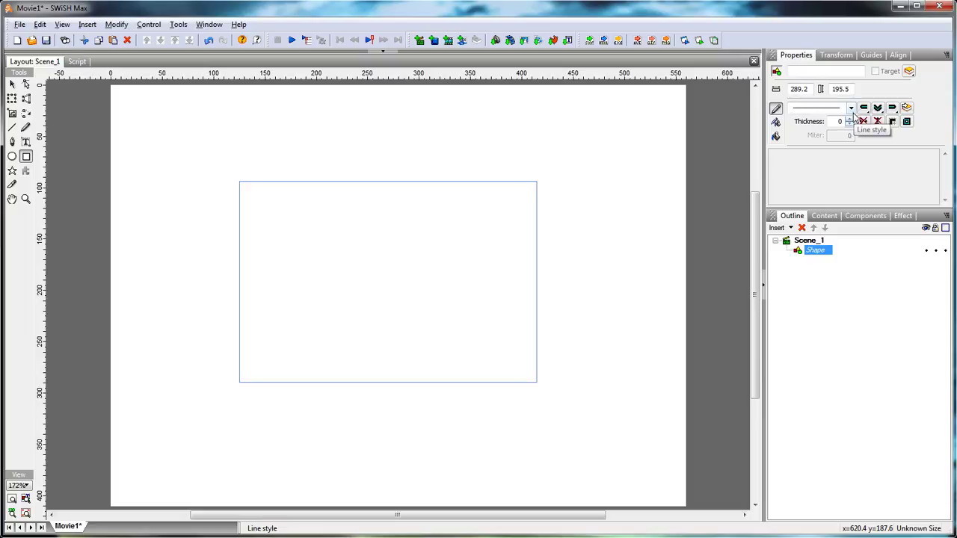
# - Give the new rectangle a solid fill in dark blue
pyautogui.click(776, 137)
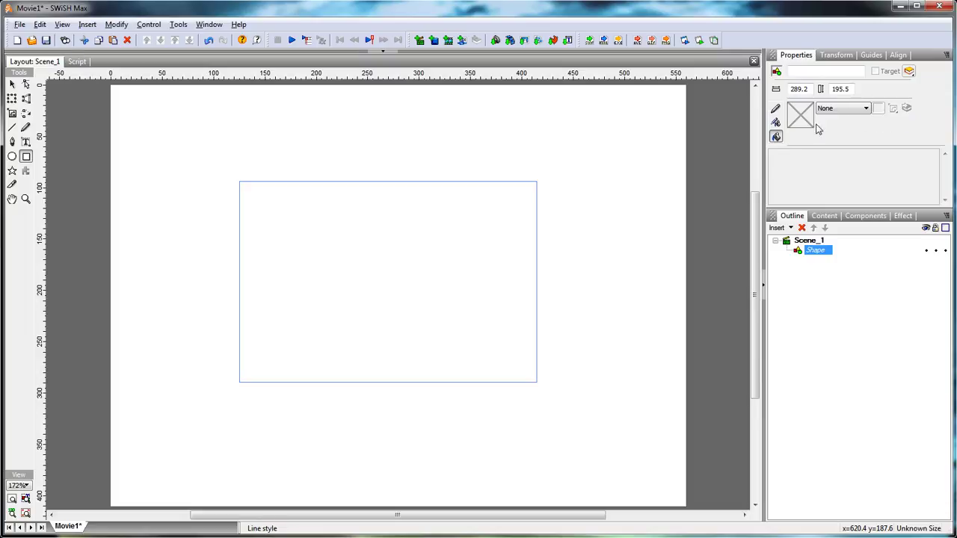
pyautogui.click(866, 108)
pyautogui.click(852, 127)
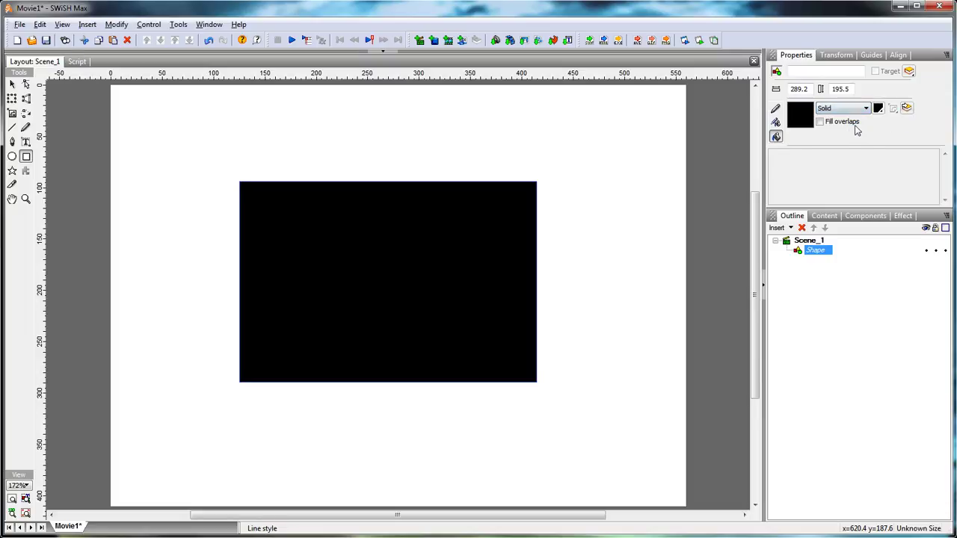
pyautogui.click(879, 109)
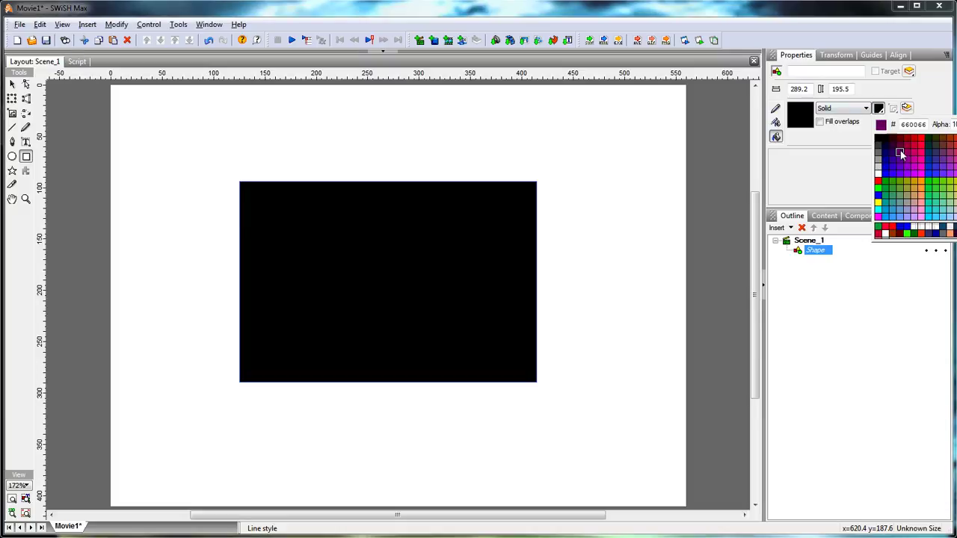
pyautogui.click(922, 171)
# - Try rotating the rectangle about its upper-left corner, and restore its original rotation and centre reference point
pyautogui.click(834, 57)
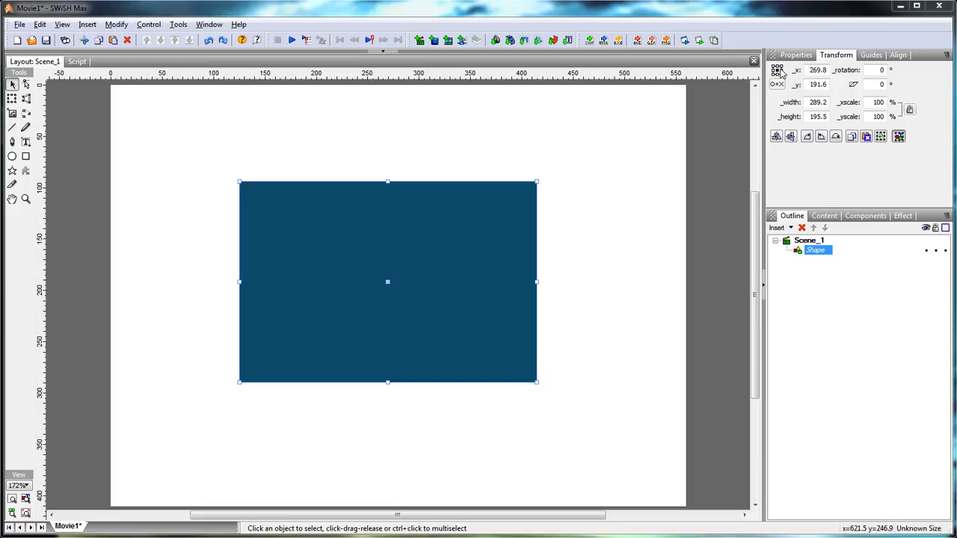
pyautogui.click(777, 69)
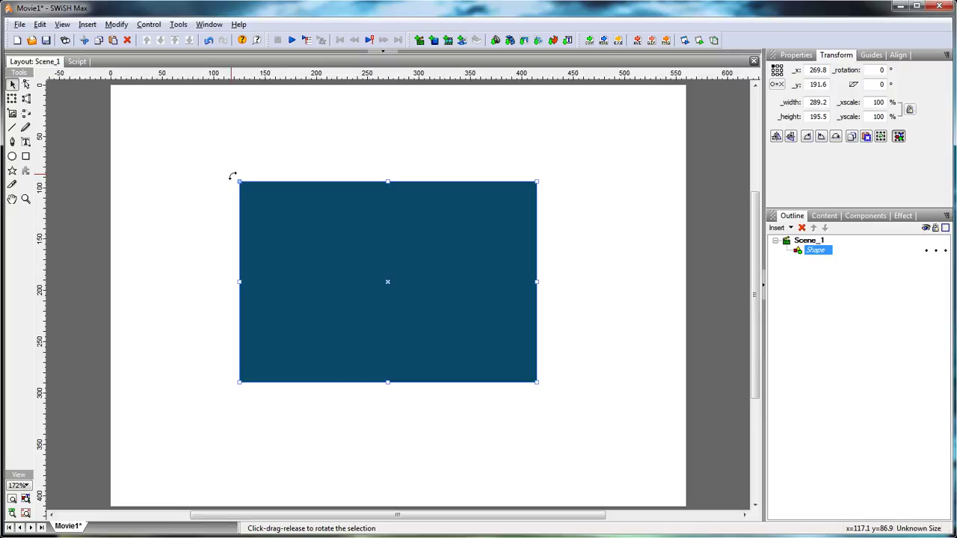
pyautogui.moveTo(232, 177)
pyautogui.mouseDown()
pyautogui.moveTo(205, 216)
pyautogui.moveTo(237, 162)
pyautogui.mouseUp()
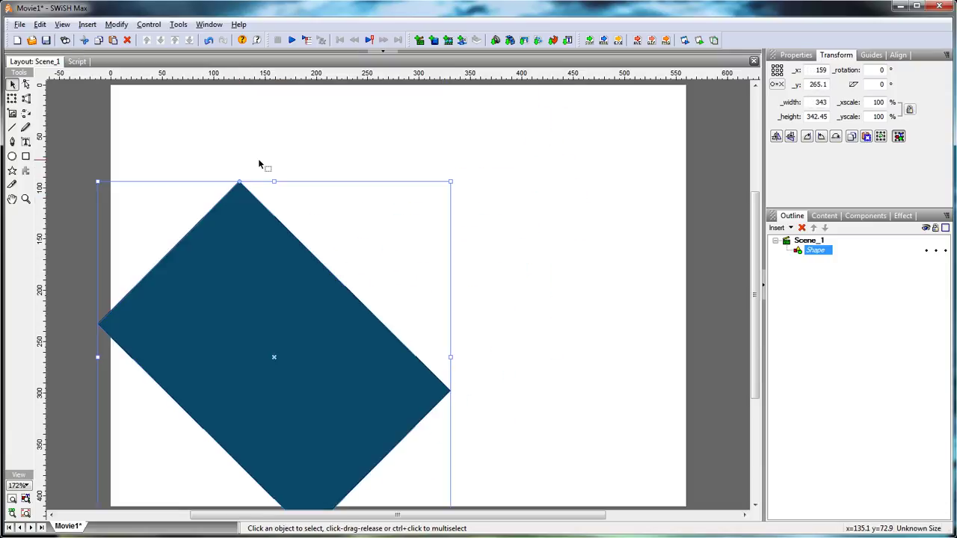
pyautogui.click(209, 41)
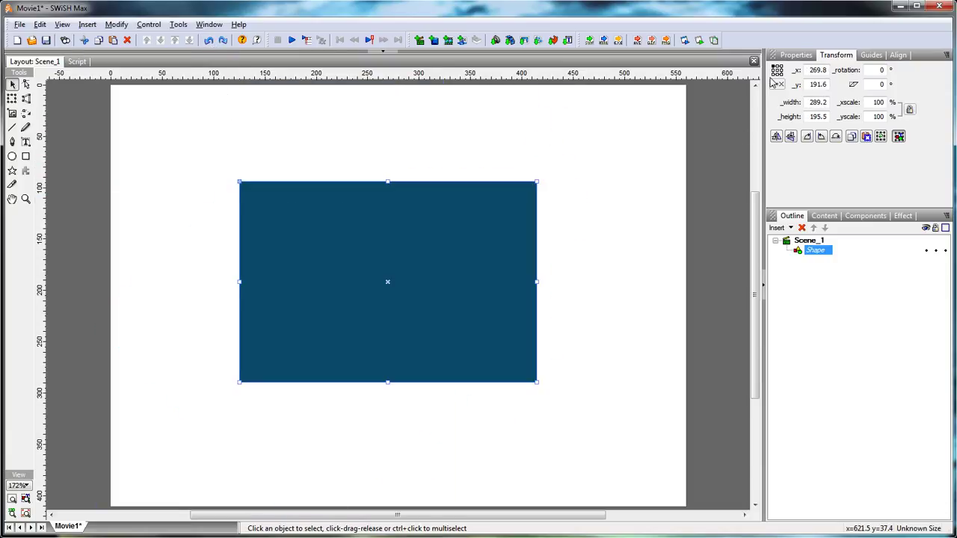
pyautogui.click(777, 86)
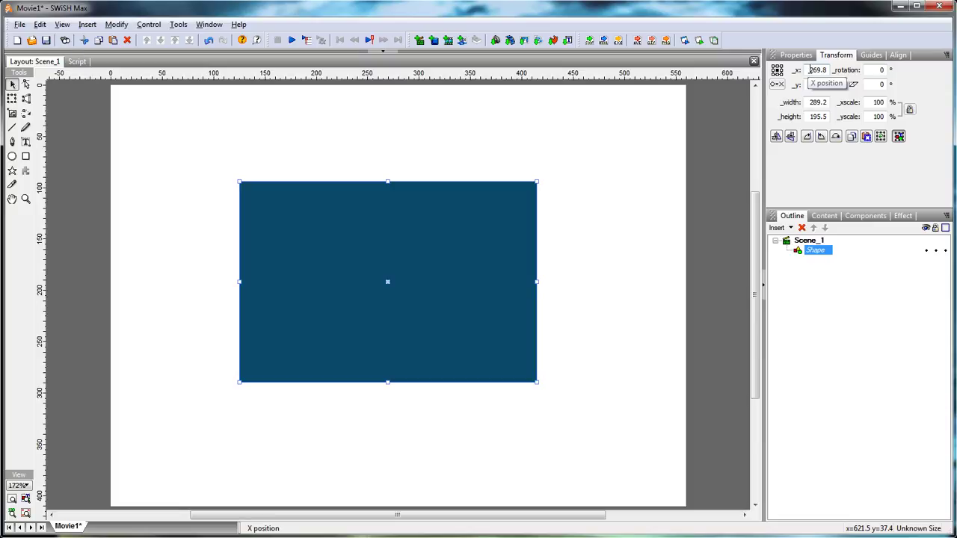
# - Set the rectangle's X position to 469.8 and check its centre with a vertical guide
pyautogui.moveTo(810, 70); pyautogui.dragTo(832, 69)
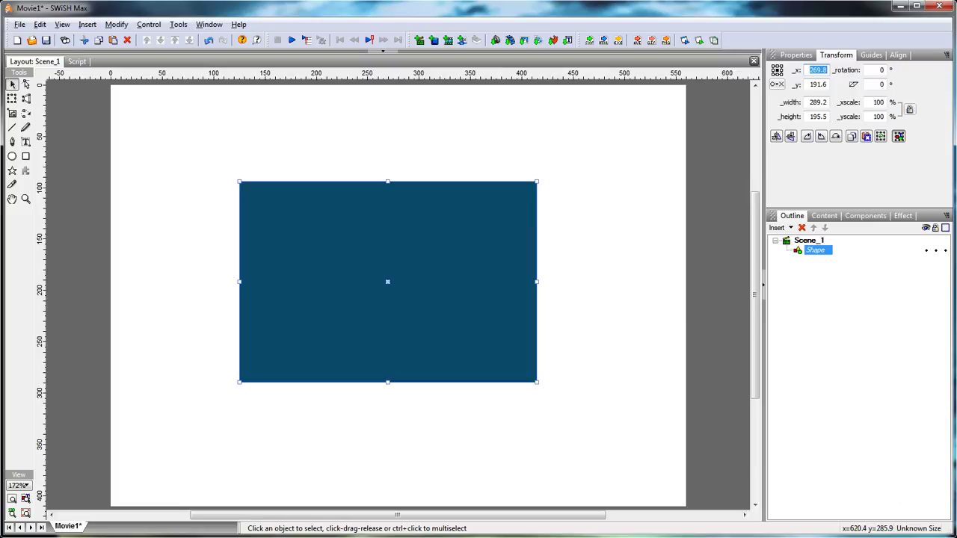
pyautogui.press('Return')
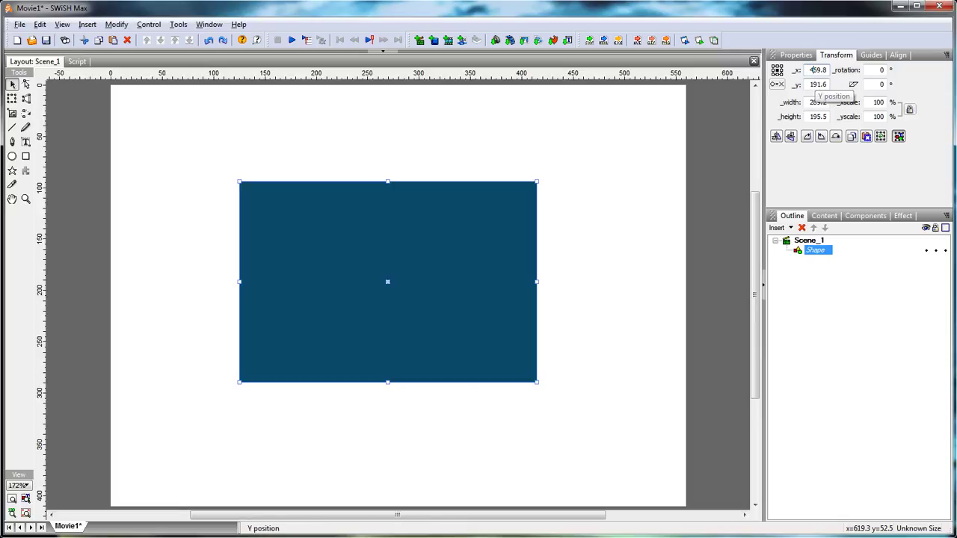
pyautogui.press('Return')
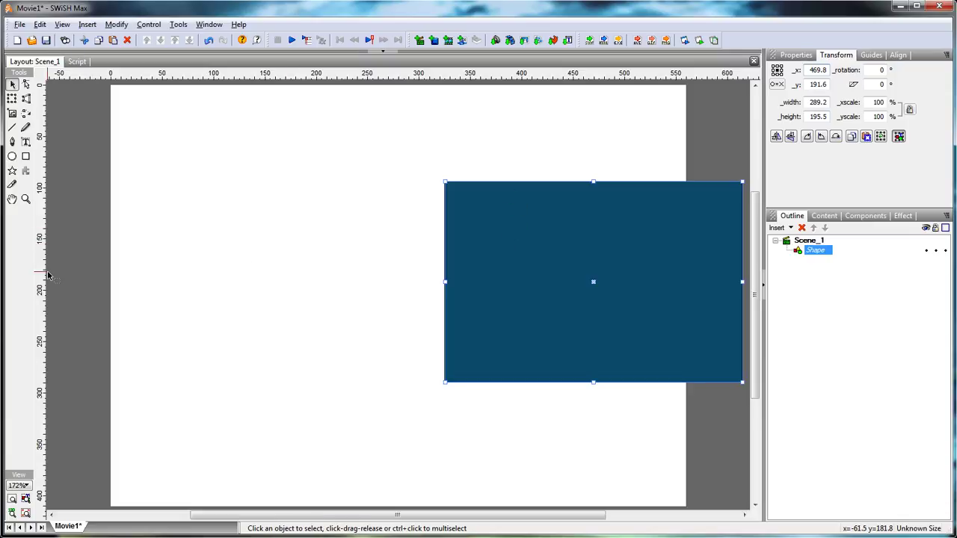
pyautogui.moveTo(38, 274); pyautogui.dragTo(594, 300)
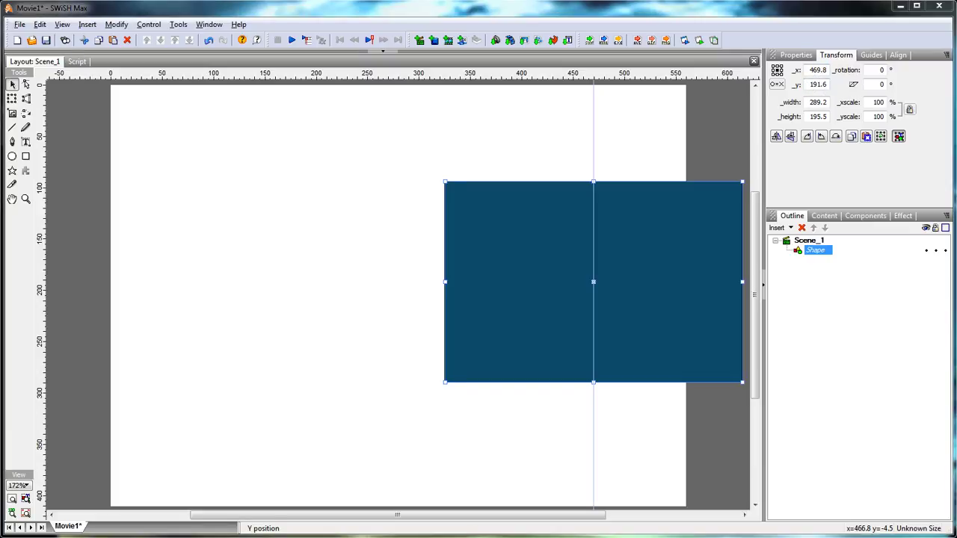
# - Return the rectangle's X position to 269.8
pyautogui.write('269.8')
pyautogui.press('Return')
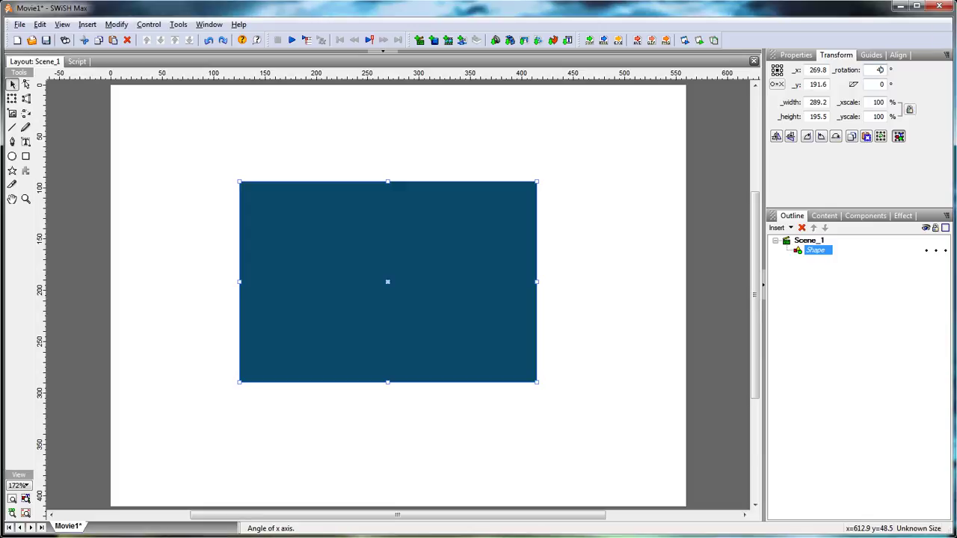
# - Try a 40° rotation on the rectangle and undo it
pyautogui.click(879, 70)
pyautogui.write('40')
pyautogui.press('Return')
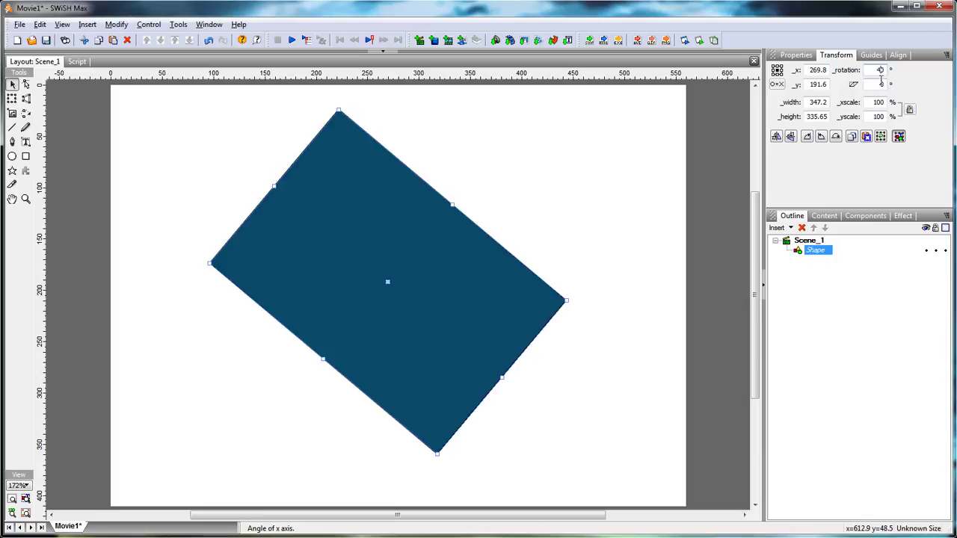
pyautogui.click(209, 42)
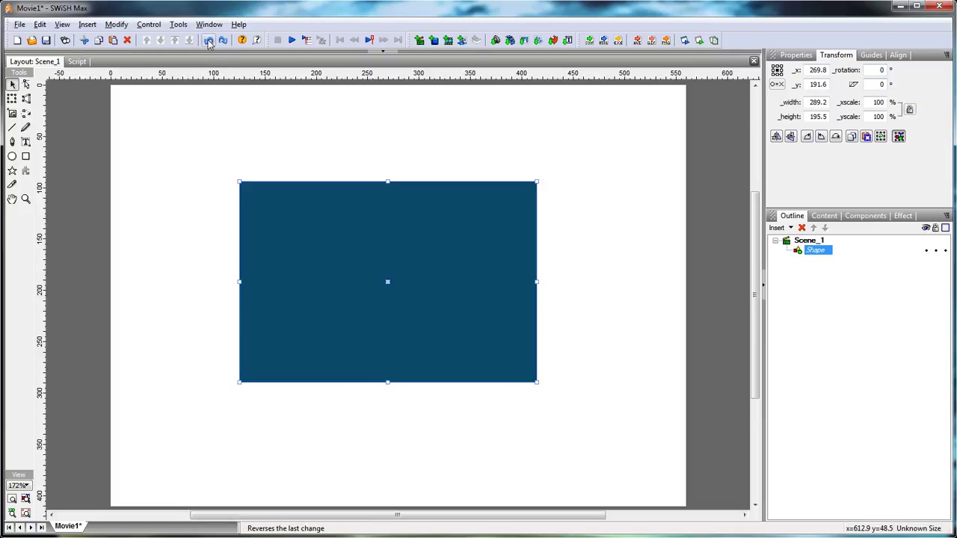
# - Try a 40° skew on the rectangle and undo it
pyautogui.click(886, 85)
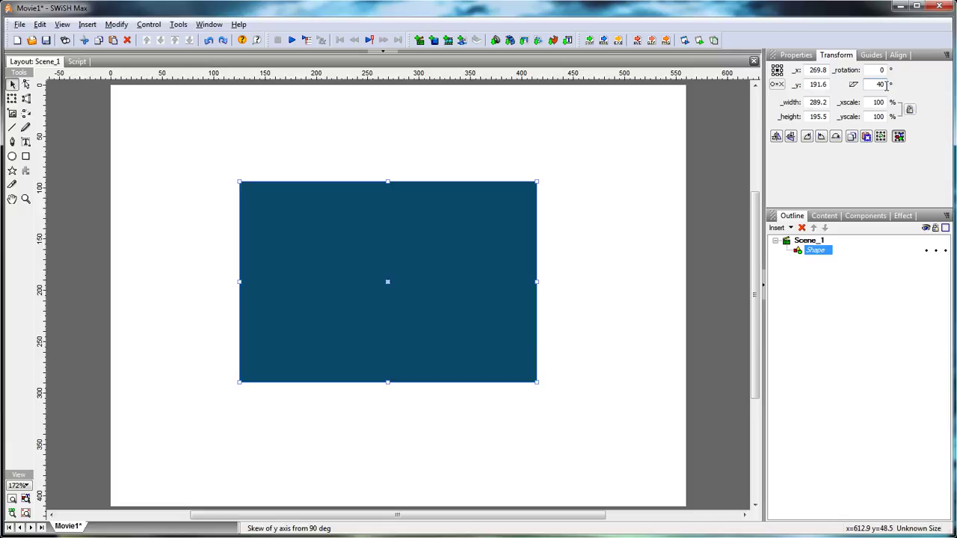
pyautogui.write('40')
pyautogui.press('Return')
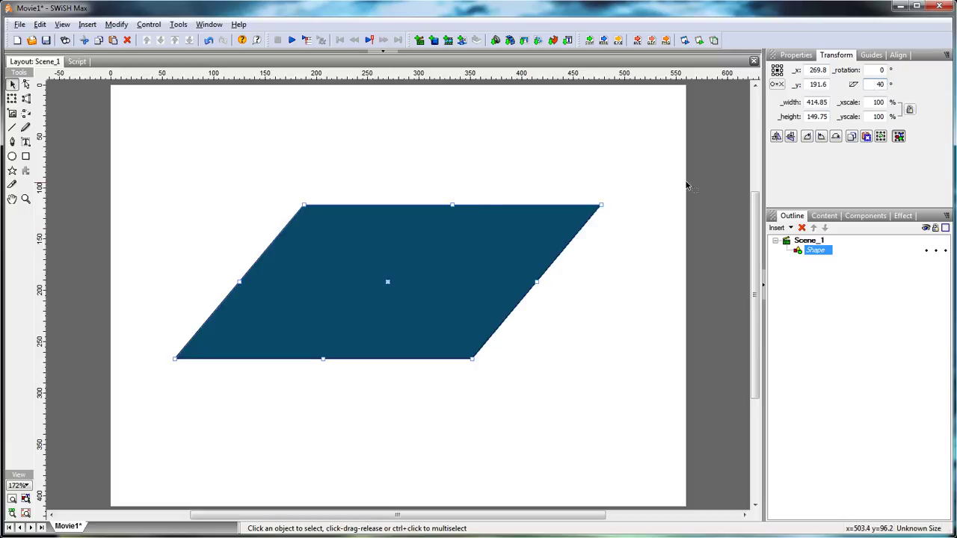
pyautogui.hotkey('ctrl', 'z')
# - Try scaling the rectangle to 50% in the X direction only, and undo the scaling
pyautogui.click(828, 101)
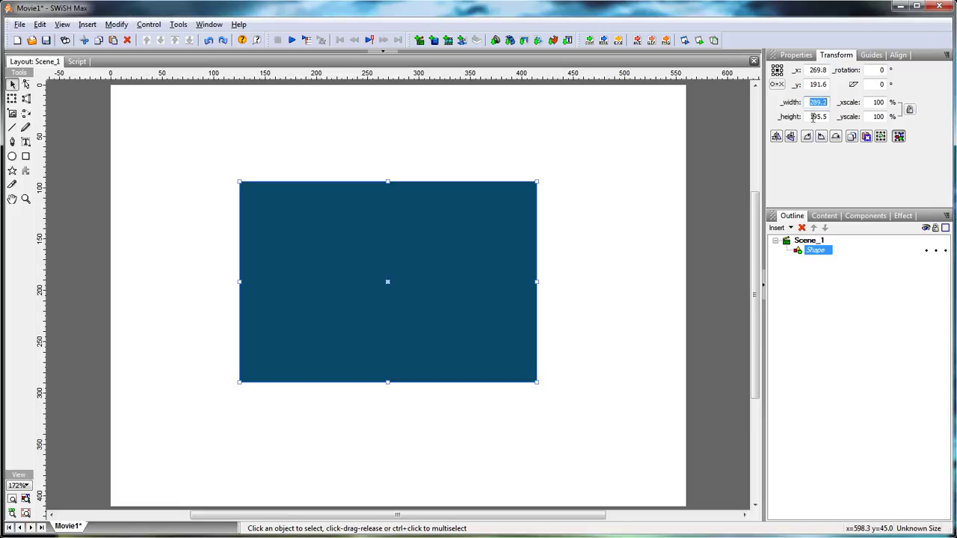
pyautogui.click(814, 117)
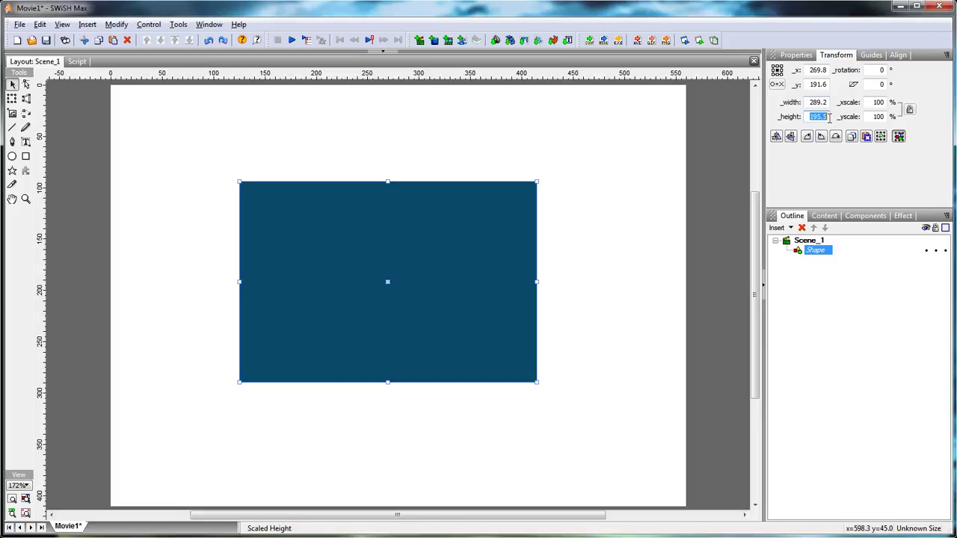
pyautogui.click(878, 102)
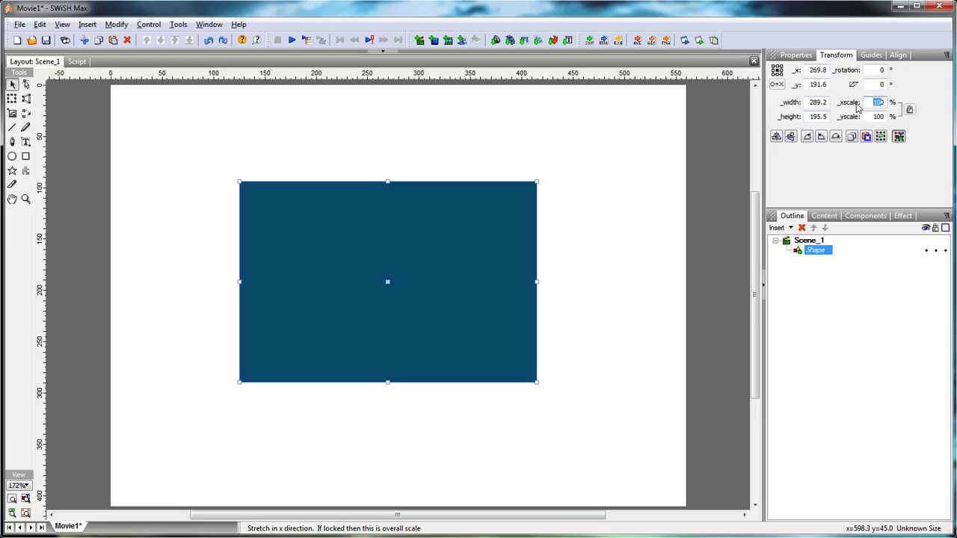
pyautogui.write('50')
pyautogui.press('Return')
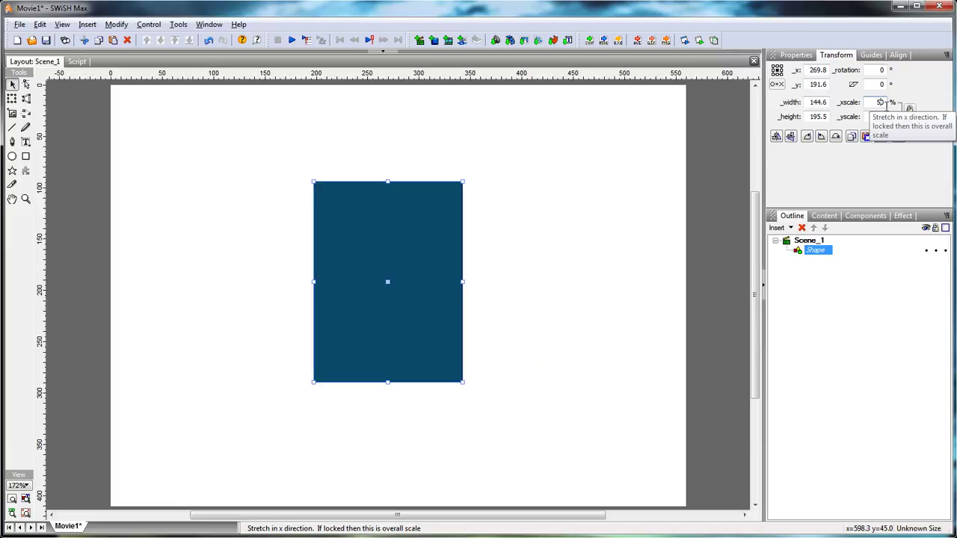
pyautogui.click(209, 40)
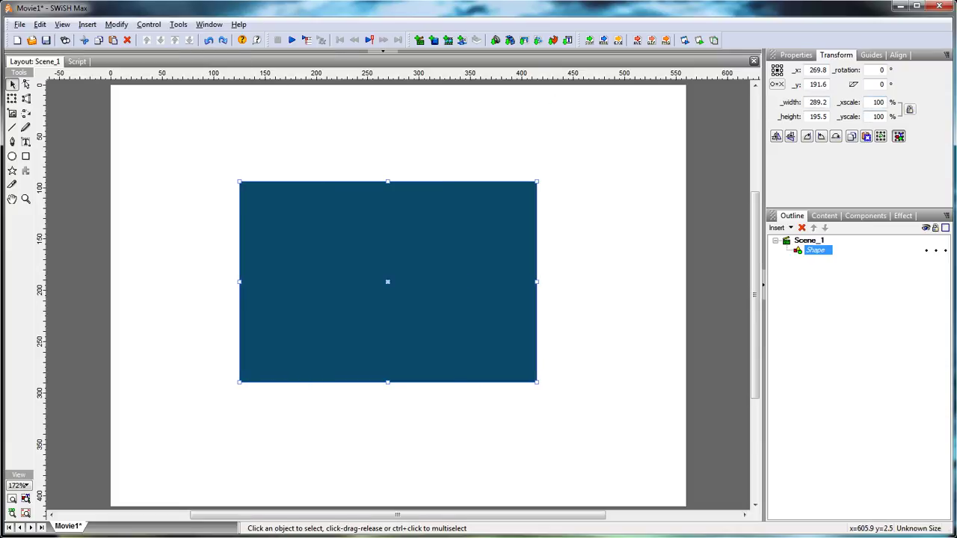
# - Lock the rectangle's aspect ratio and set its X scale to 50%
pyautogui.click(911, 110)
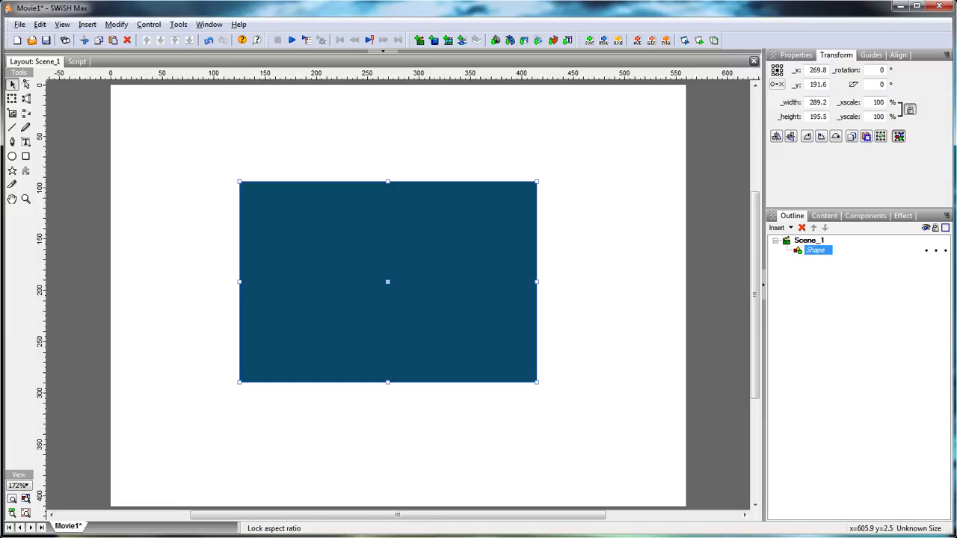
pyautogui.doubleClick(880, 103)
pyautogui.write('50')
pyautogui.press('Return')
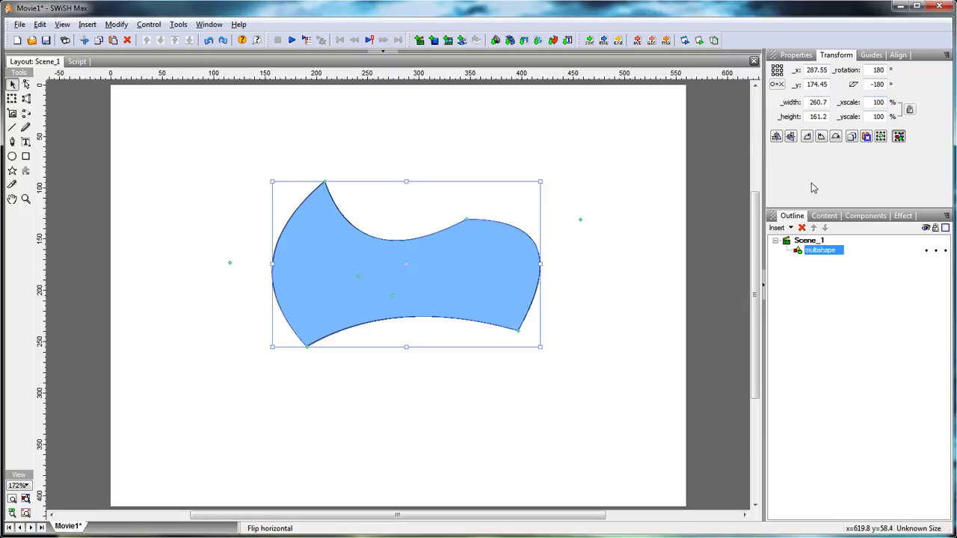
# - Flip the multishape horizontally and vertically, and rotate it 90° in each direction
pyautogui.click(776, 137)
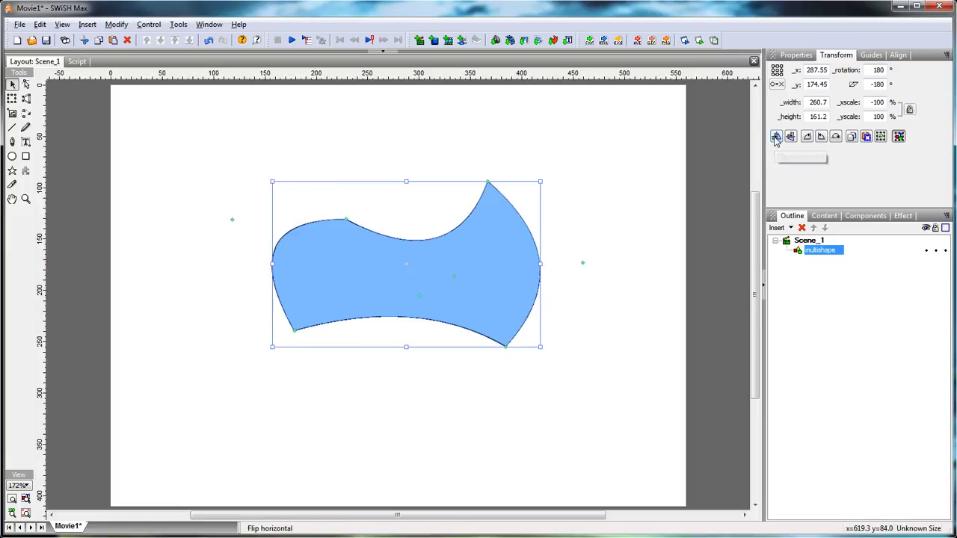
pyautogui.click(790, 138)
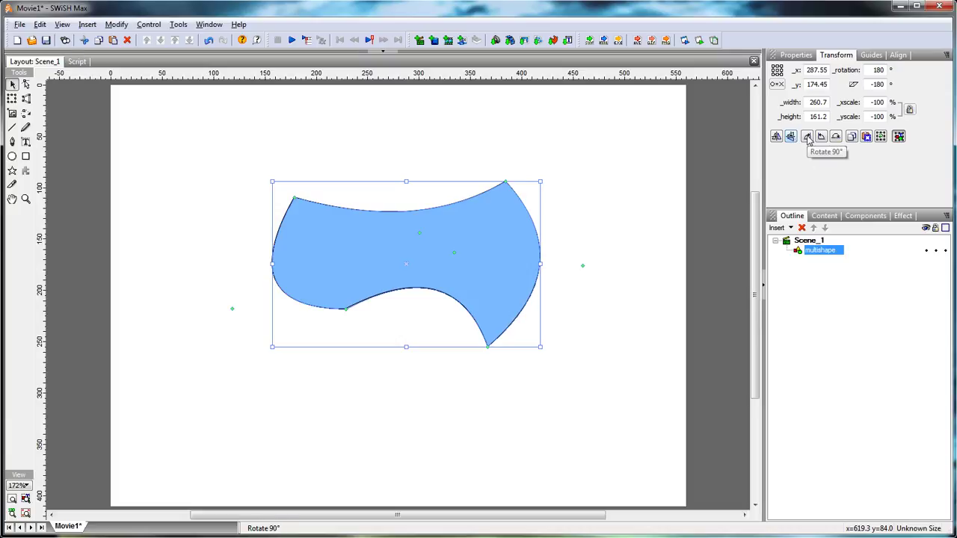
pyautogui.click(808, 138)
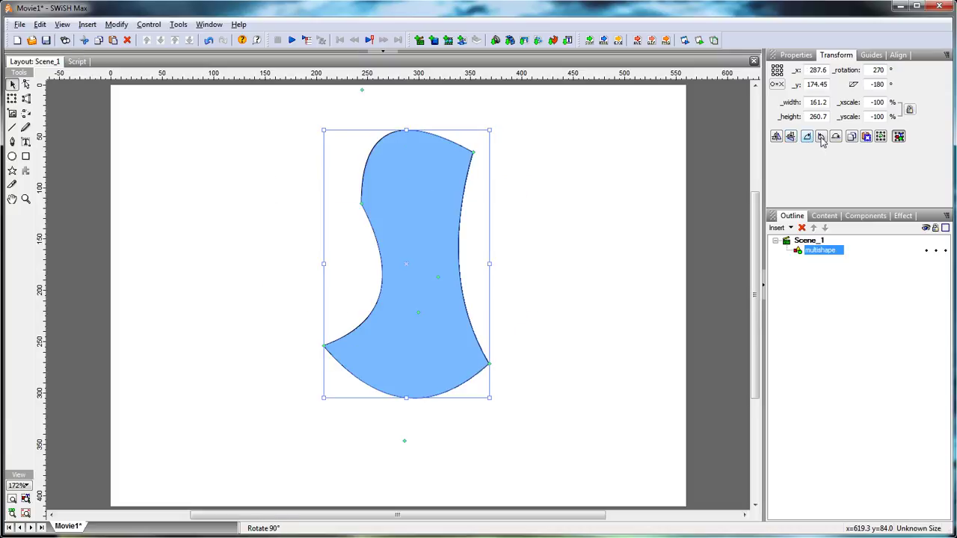
pyautogui.click(821, 138)
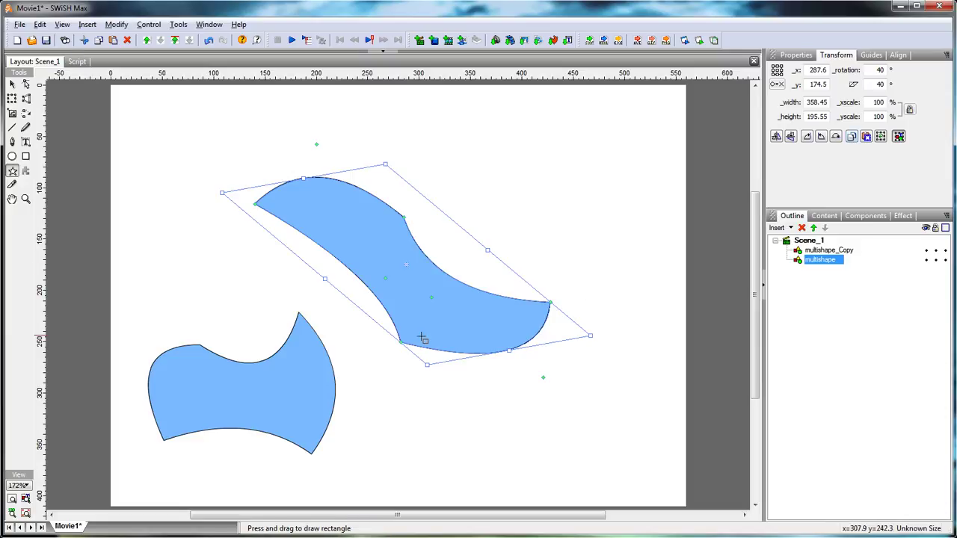
# - Paste the copied transform onto multishape_Copy
pyautogui.click(798, 253)
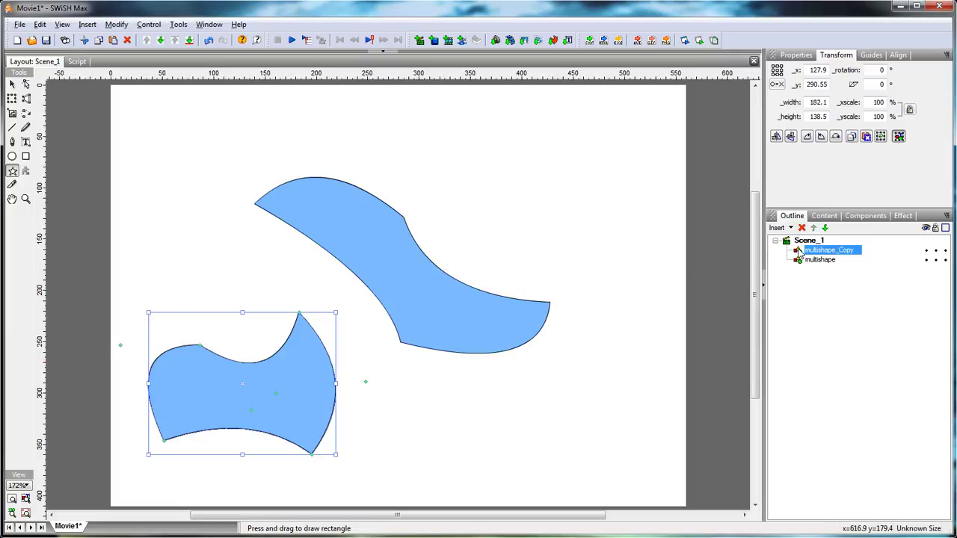
pyautogui.click(866, 137)
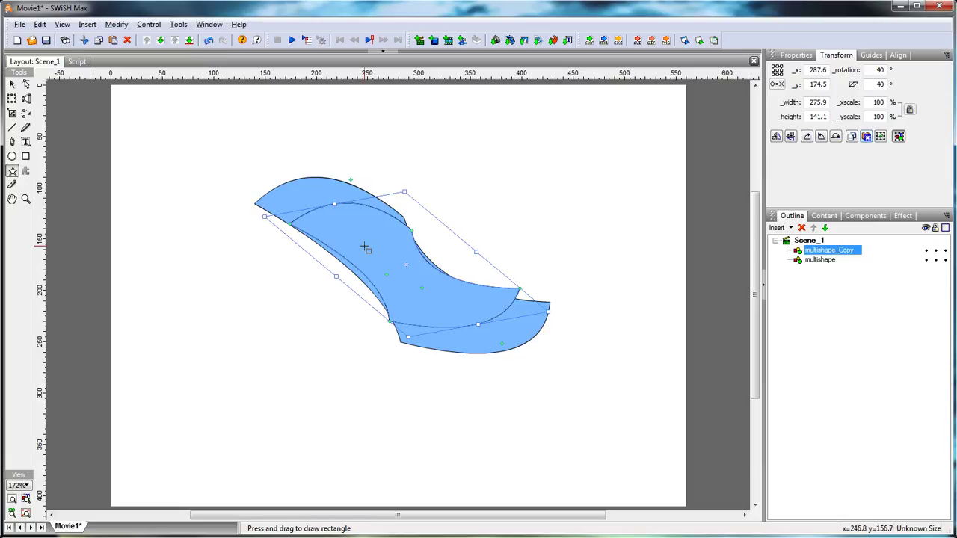
# - Move multishape_Copy away from the original to about X 158, Y 252 and reset its transform
pyautogui.click(12, 84)
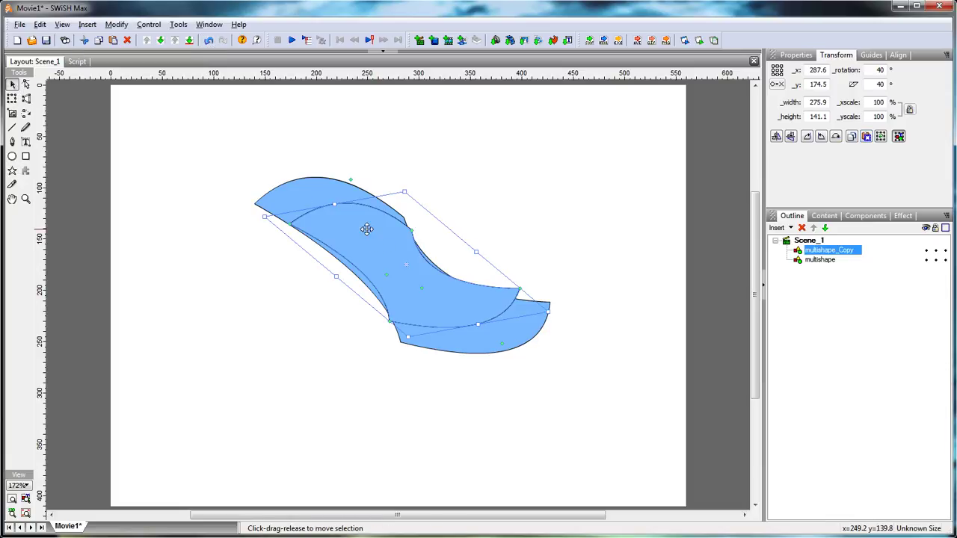
pyautogui.moveTo(372, 238); pyautogui.dragTo(239, 319)
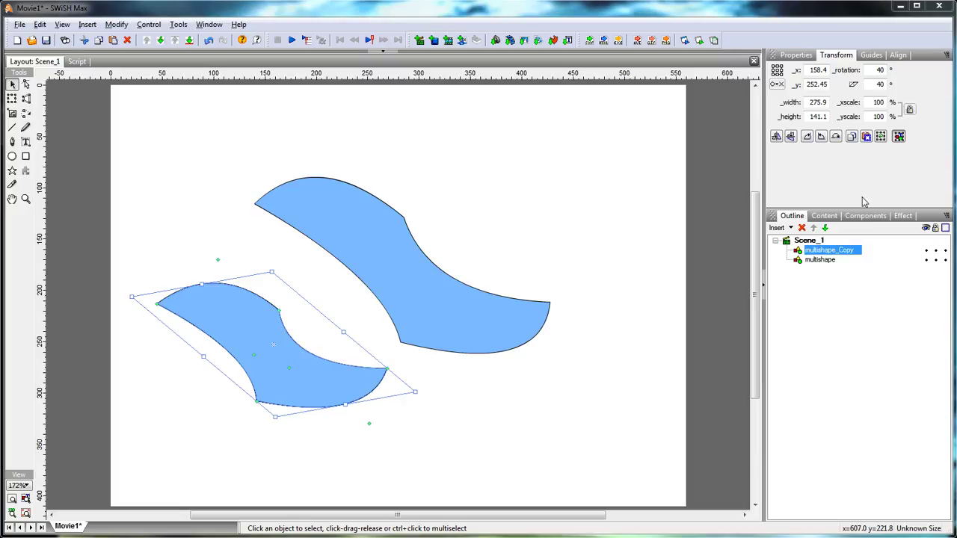
pyautogui.click(881, 136)
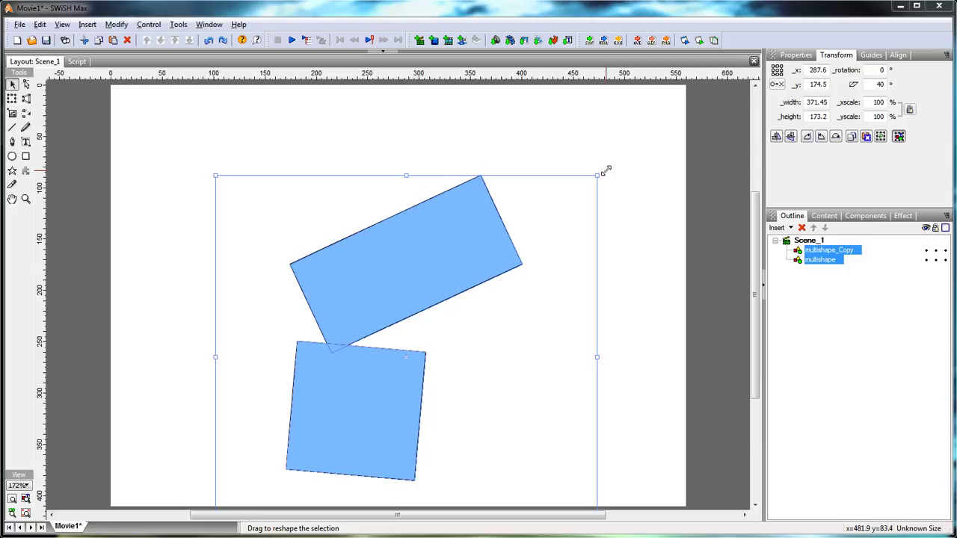
# - Rotate both selected shapes together, and turn off group transformation to rotate each one about its own centre
pyautogui.moveTo(597, 167); pyautogui.dragTo(670, 434)
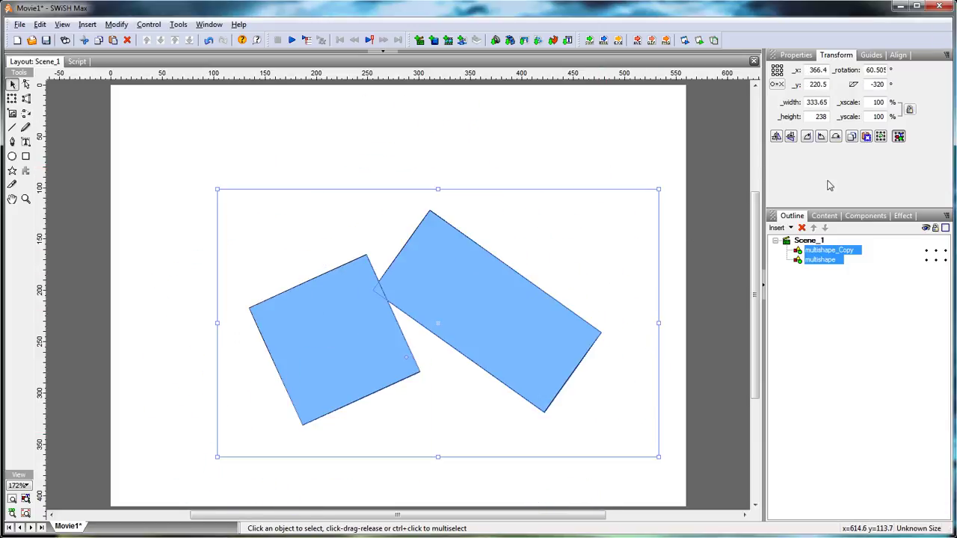
pyautogui.click(899, 137)
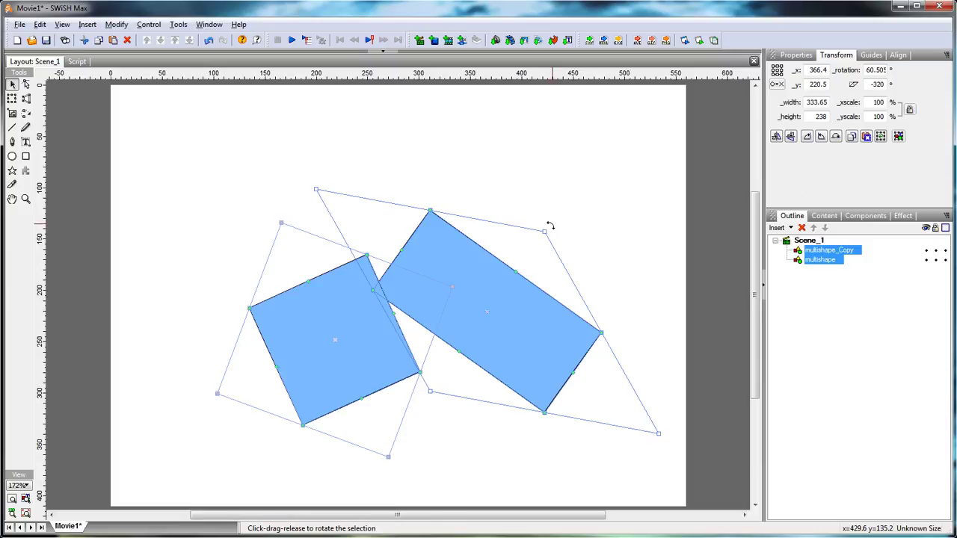
pyautogui.moveTo(550, 226); pyautogui.dragTo(369, 180)
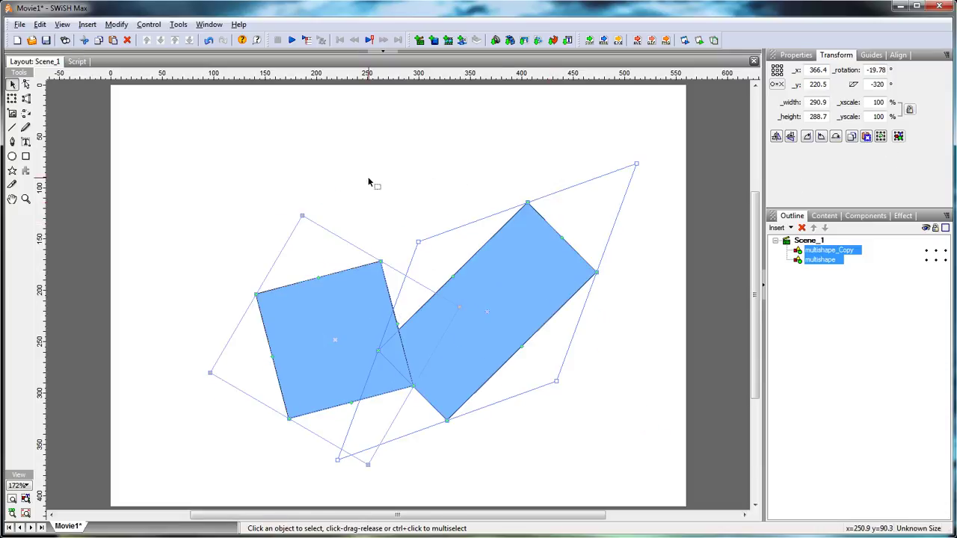